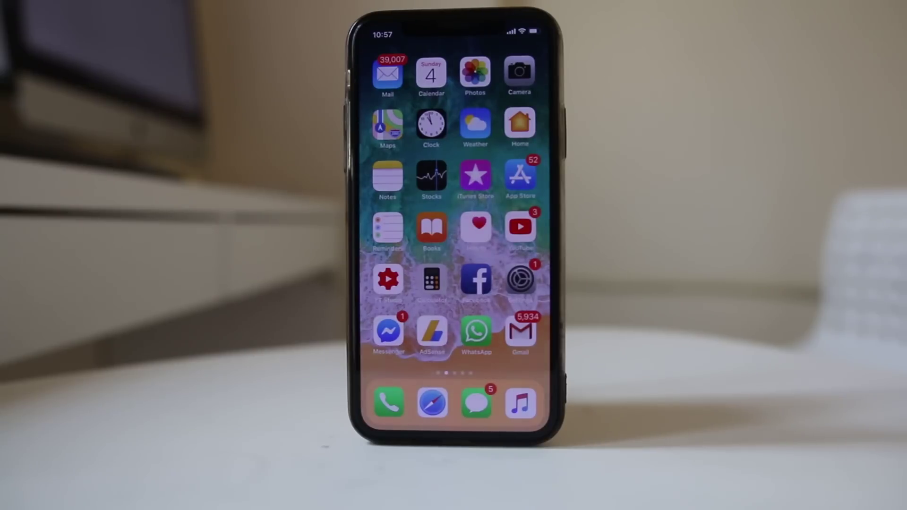
Launch the Settings app from the home screen.
click(520, 279)
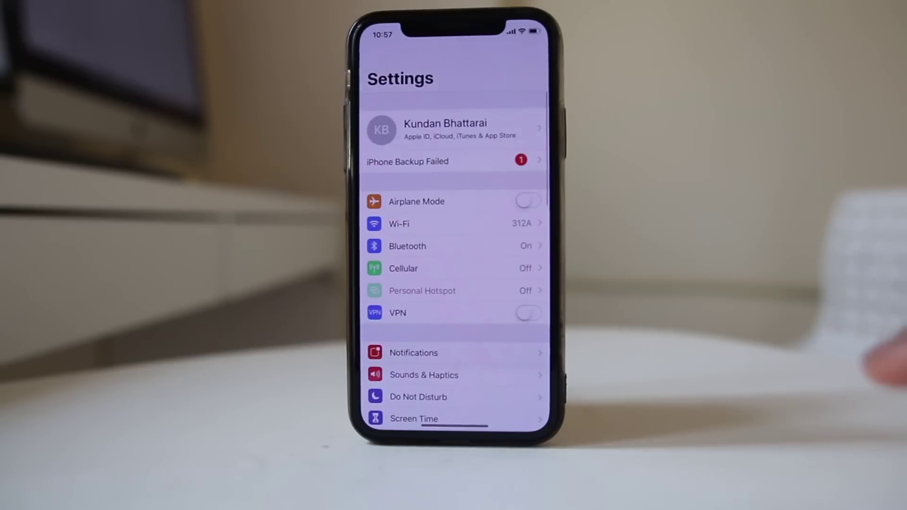
scroll(495, 365, down, 3)
scroll(489, 319, down, 3)
scroll(485, 283, down, 2)
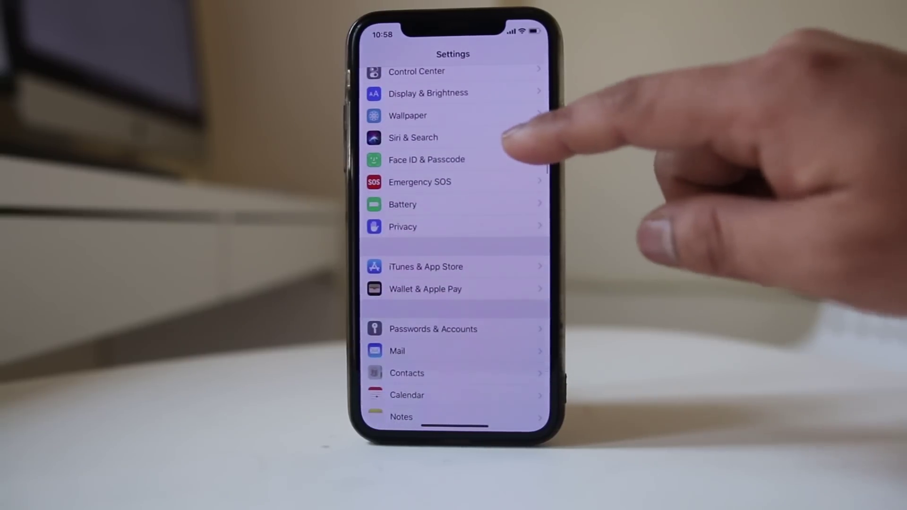
Switch off Automatic Downloads Updates in iTunes & App Store and return home.
click(489, 268)
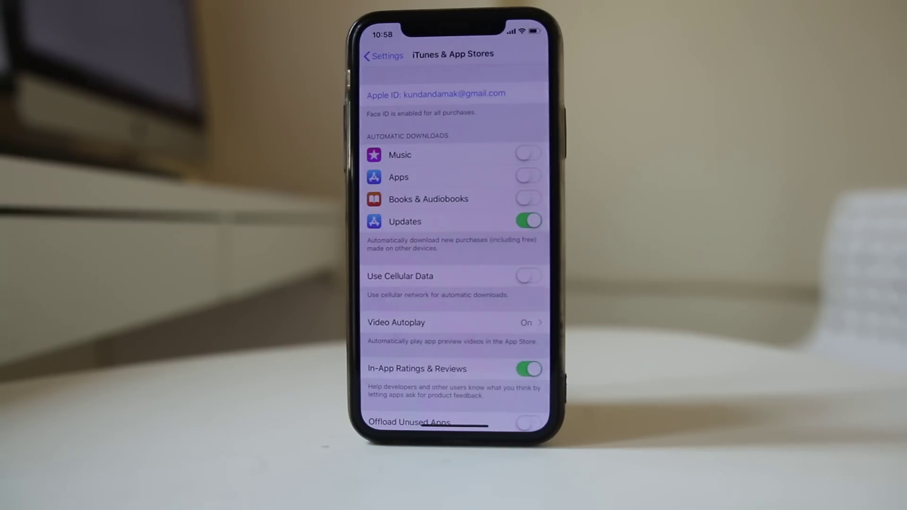
click(529, 222)
click(528, 221)
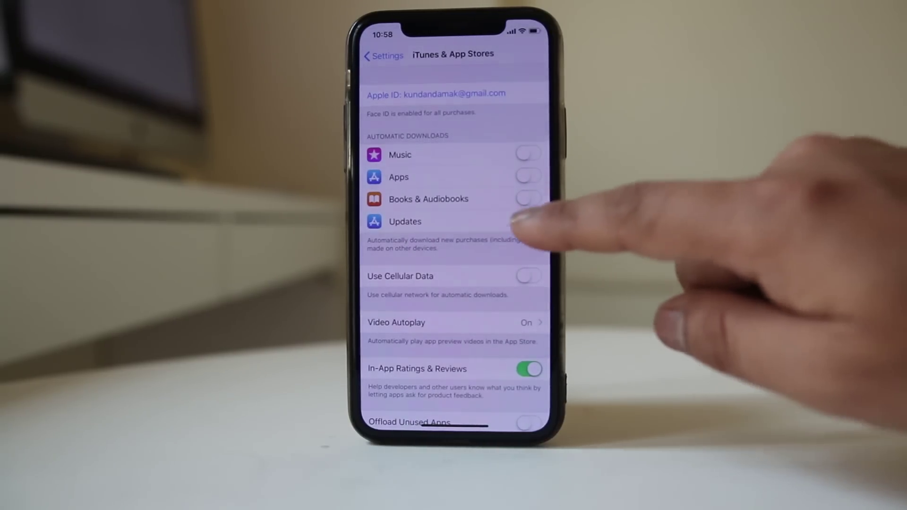
drag(454, 425, 461, 85)
Switch off Automatic Updates under Settings > General > Software Update.
click(520, 276)
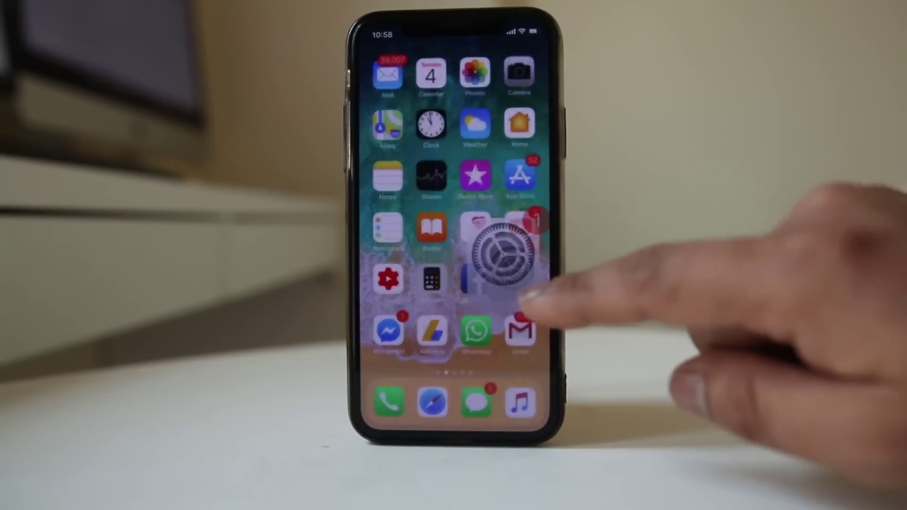
drag(531, 283, 497, 142)
click(468, 213)
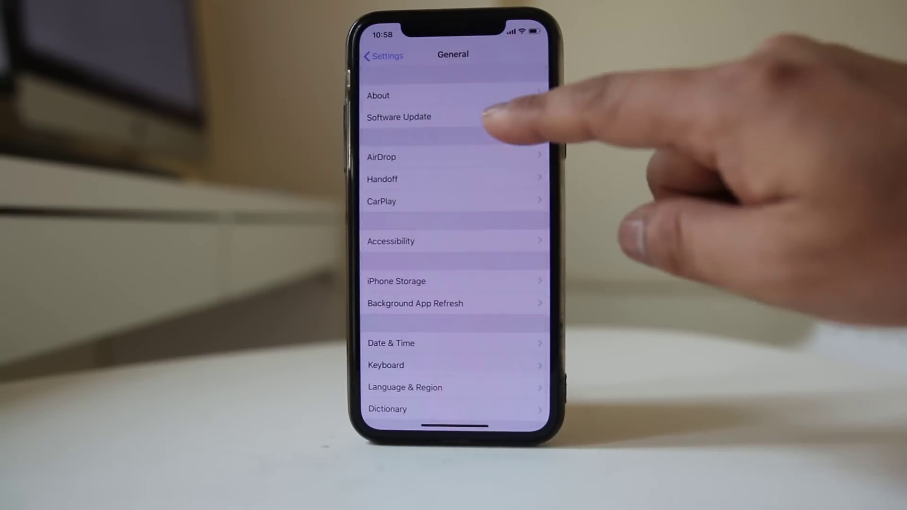
click(486, 116)
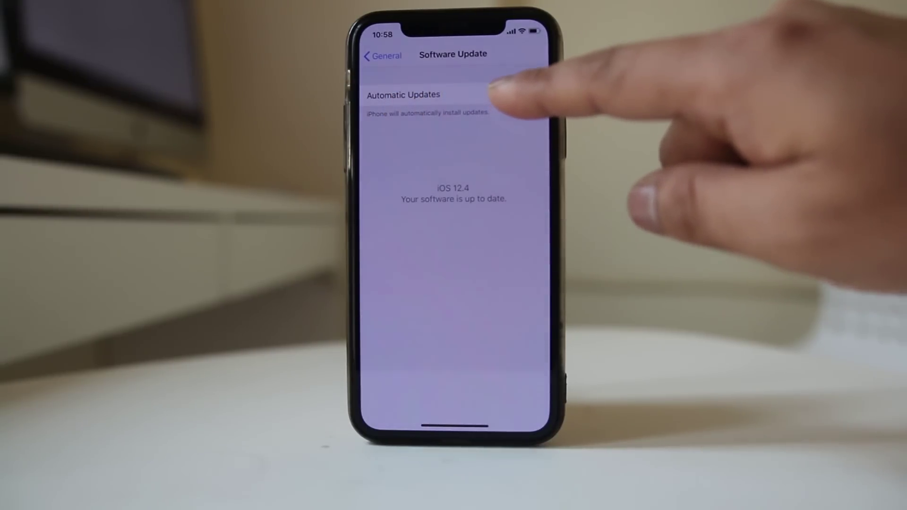
click(496, 94)
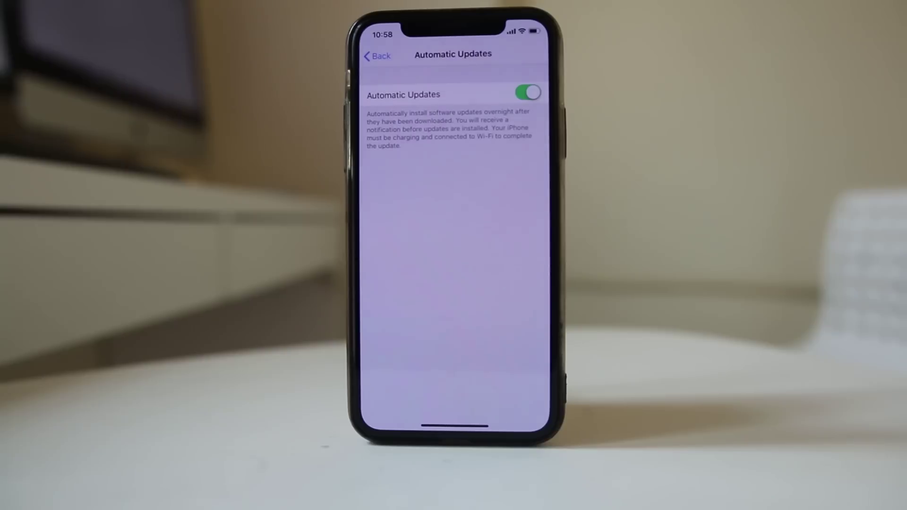
click(528, 93)
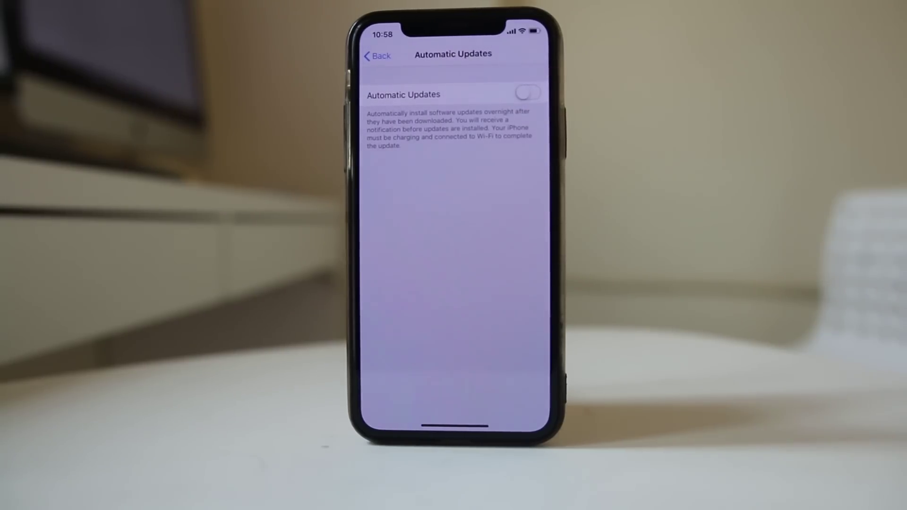